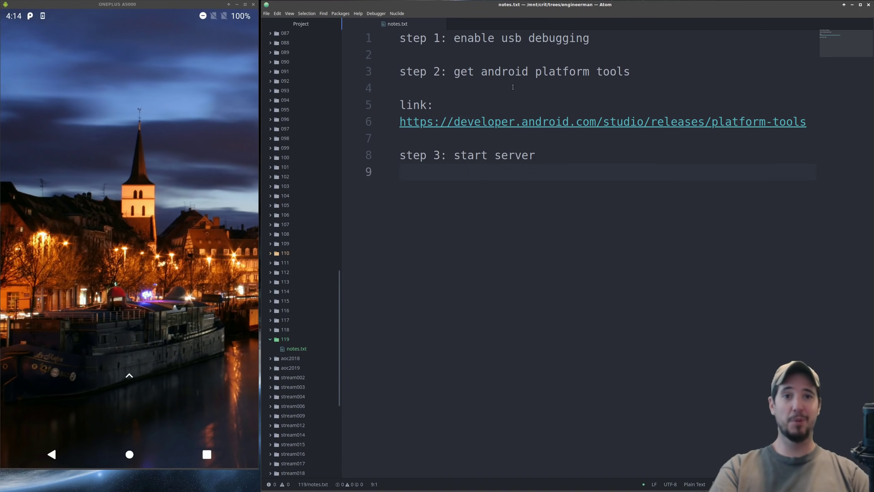
- Open the phone's Settings and go to the About phone page
{"action": "left_click_drag", "start_coordinate": [217, 22], "coordinate": [222, 67]}
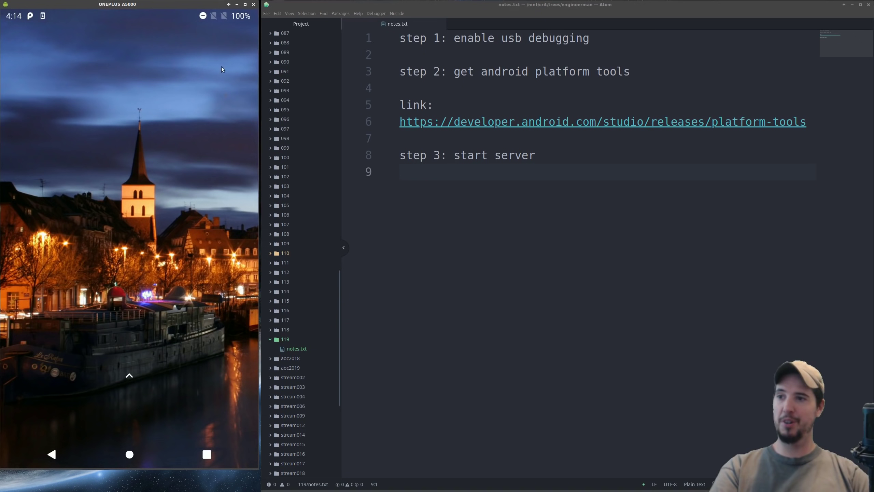
{"action": "left_click", "coordinate": [242, 114]}
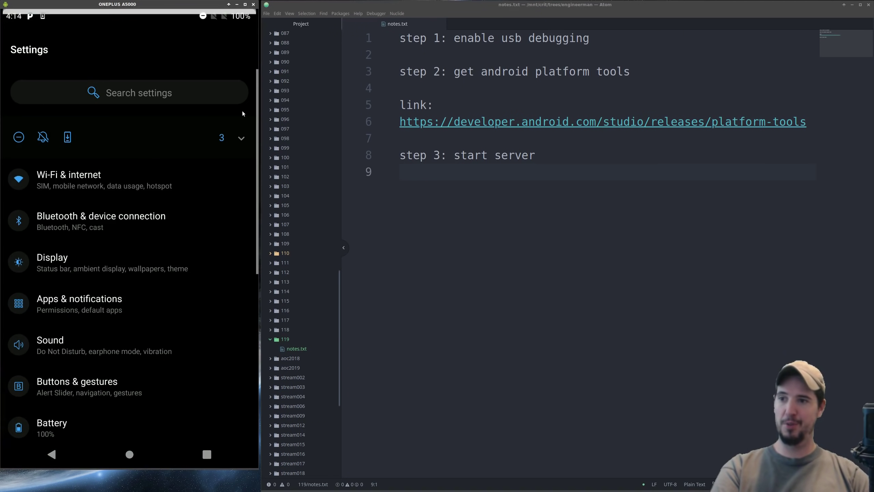
{"action": "left_click_drag", "start_coordinate": [195, 306], "coordinate": [170, 205]}
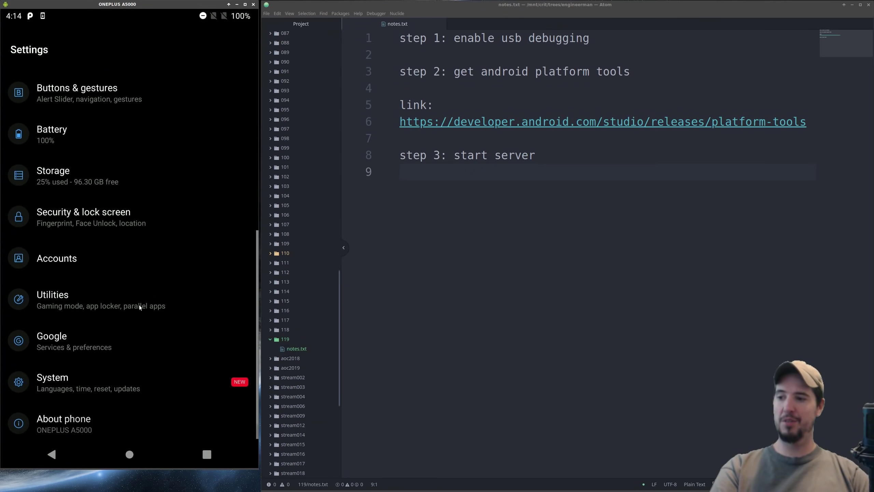
{"action": "left_click", "coordinate": [80, 427]}
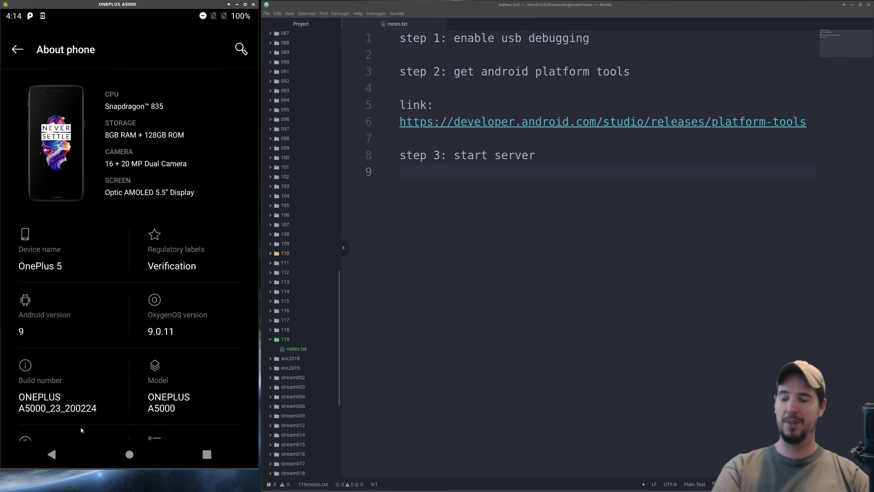
- Tap Build number repeatedly to confirm developer mode is already unlocked
{"action": "scroll", "coordinate": [105, 315], "scroll_direction": "down", "scroll_amount": 2}
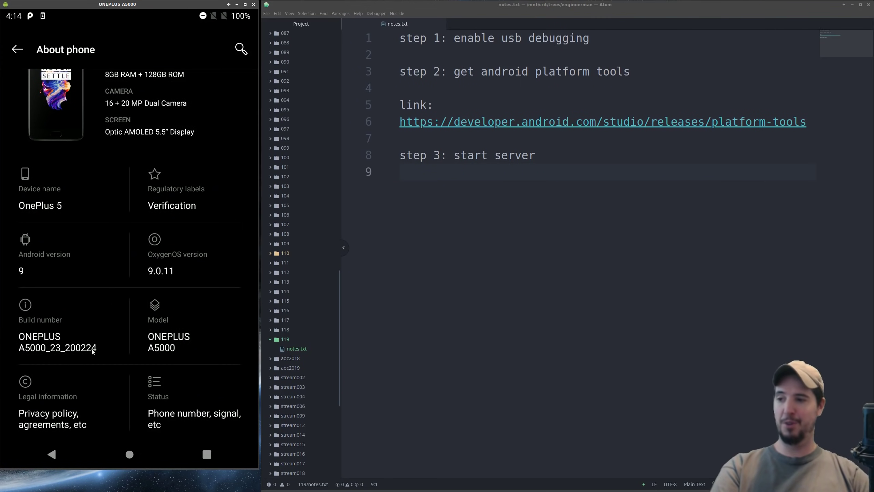
{"action": "left_click", "coordinate": [59, 336]}
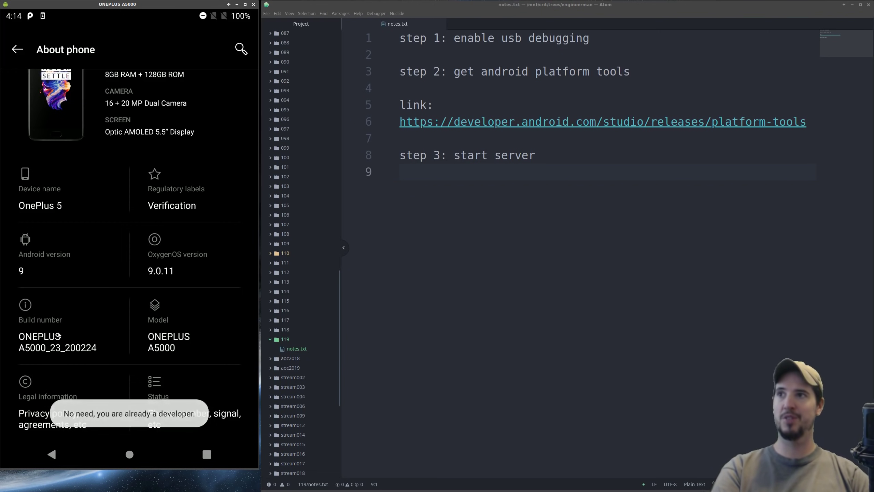
{"action": "left_click", "coordinate": [59, 336]}
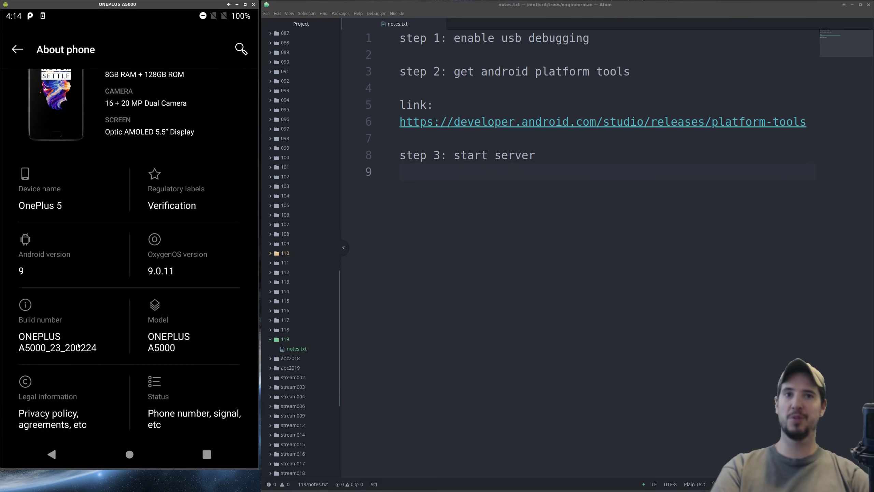
- Go to System > Developer options and check that USB debugging is enabled
{"action": "left_click", "coordinate": [17, 49]}
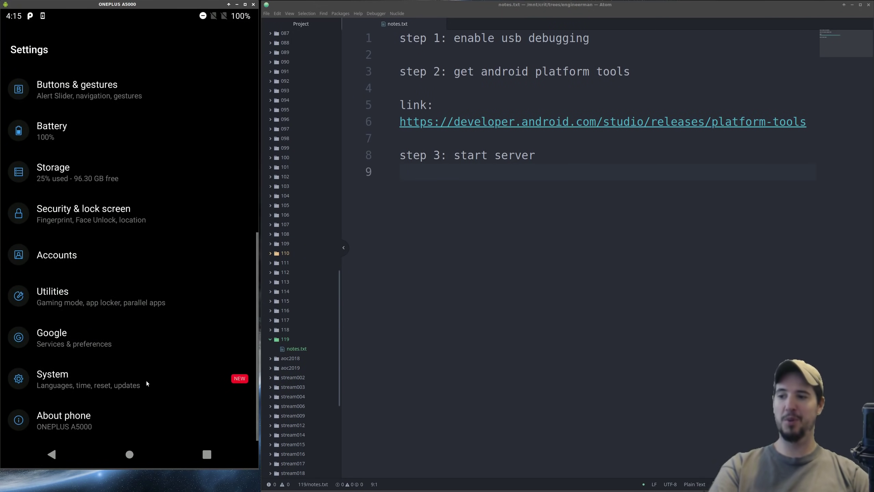
{"action": "left_click", "coordinate": [80, 379]}
{"action": "scroll", "coordinate": [142, 346], "scroll_direction": "down", "scroll_amount": 2}
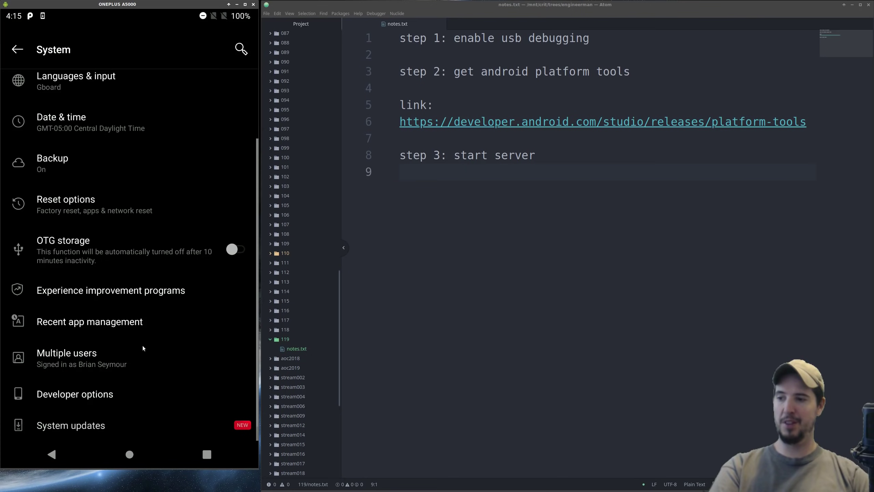
{"action": "left_click", "coordinate": [79, 398]}
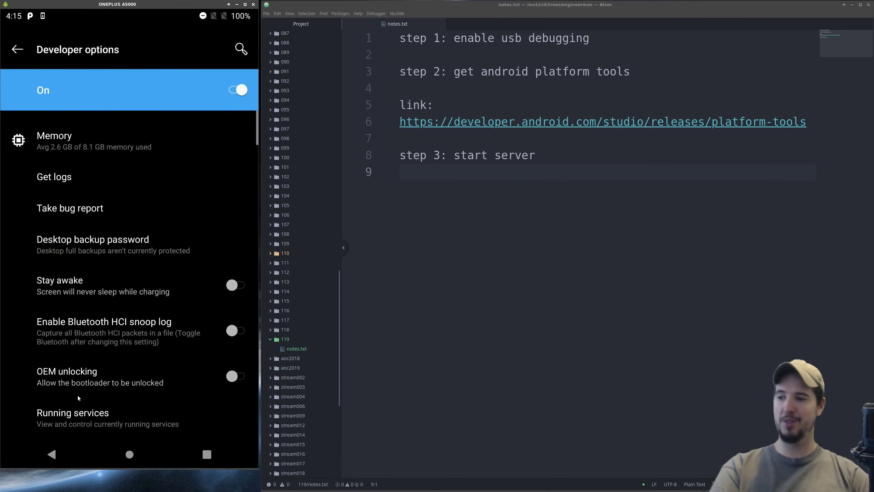
{"action": "scroll", "coordinate": [157, 286], "scroll_direction": "down", "scroll_amount": 5}
{"action": "scroll", "coordinate": [158, 283], "scroll_direction": "down", "scroll_amount": 10}
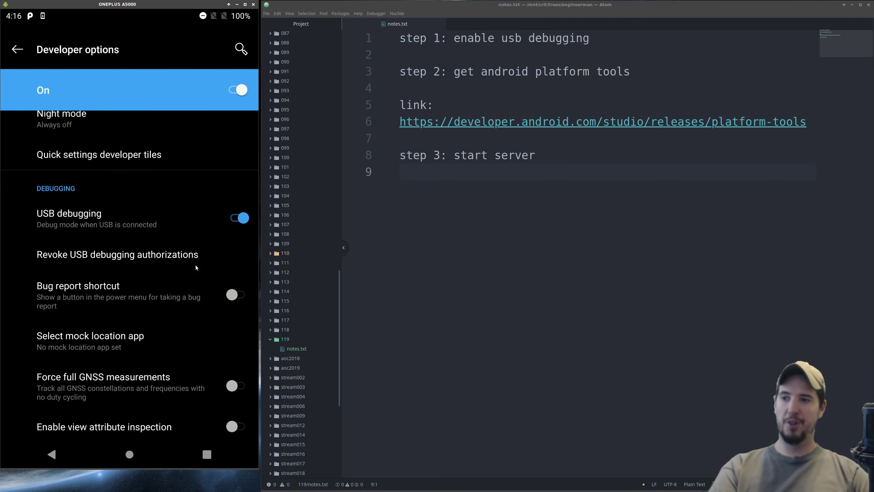
{"action": "left_click", "coordinate": [539, 176]}
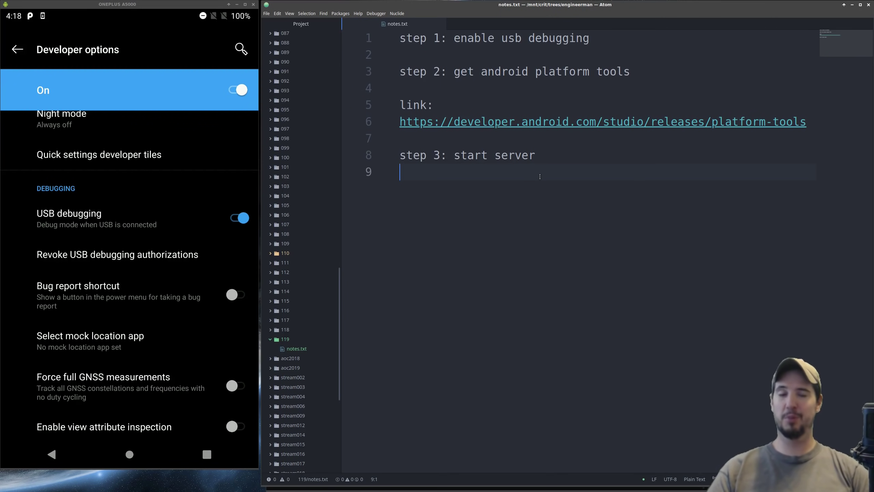
- Open the platform-tools release notes link on line 6 of the notes in the browser
{"action": "key", "text": "Up"}
{"action": "key", "text": "Up"}
{"action": "key", "text": "Up"}
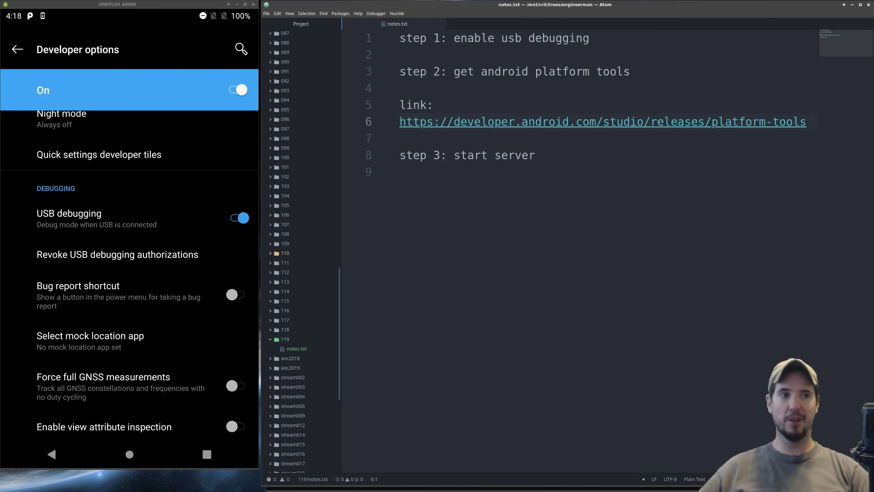
{"action": "key", "text": "alt+Tab"}
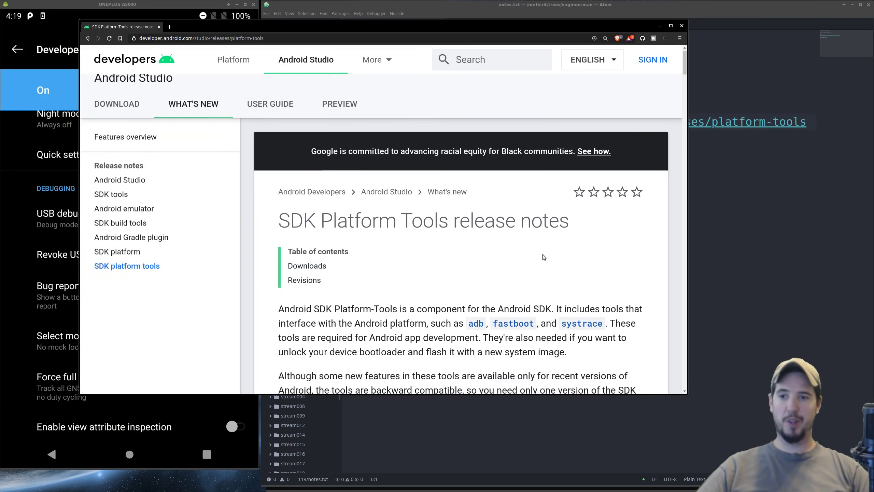
- Download SDK Platform-Tools for Linux, accepting the terms and conditions
{"action": "scroll", "coordinate": [542, 254], "scroll_direction": "down", "scroll_amount": 8}
{"action": "scroll", "coordinate": [544, 254], "scroll_direction": "down", "scroll_amount": 3}
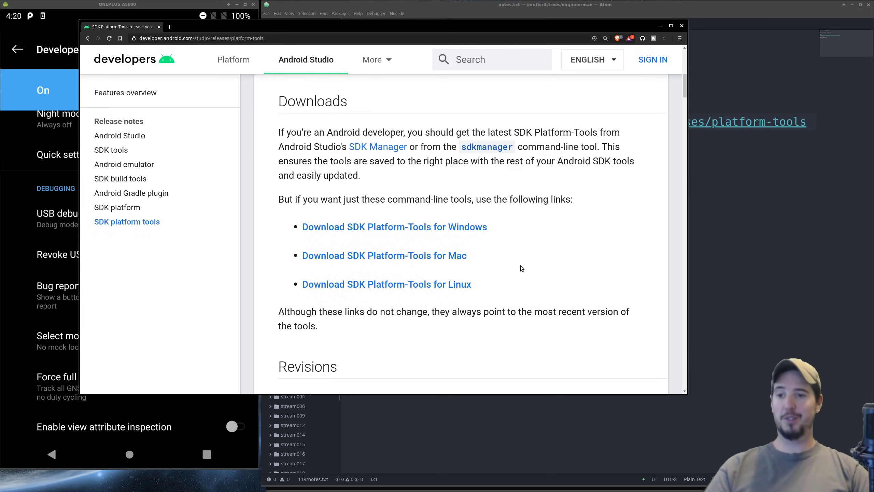
{"action": "left_click", "coordinate": [444, 285]}
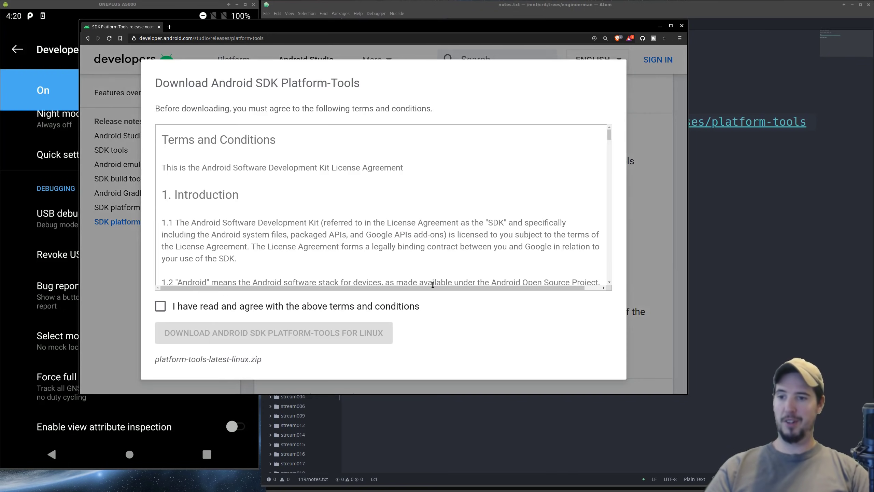
{"action": "left_click", "coordinate": [241, 309]}
{"action": "left_click", "coordinate": [240, 337]}
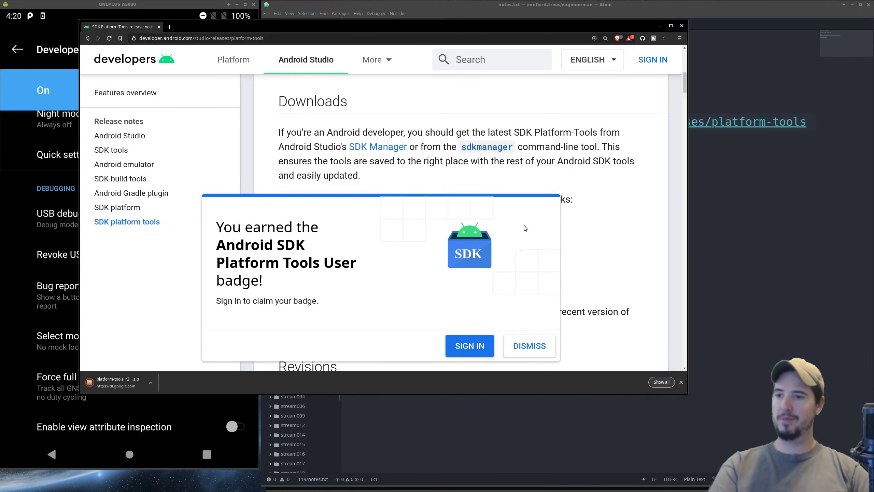
- Dismiss the badge popup, close the release notes page, and return to the platform-tools terminal
{"action": "left_click", "coordinate": [524, 214]}
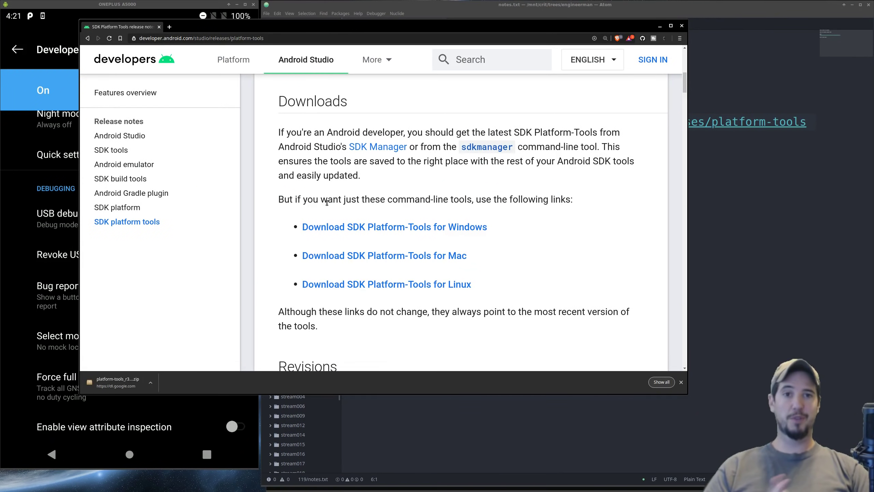
{"action": "left_click", "coordinate": [160, 27]}
{"action": "key", "text": "alt+Tab"}
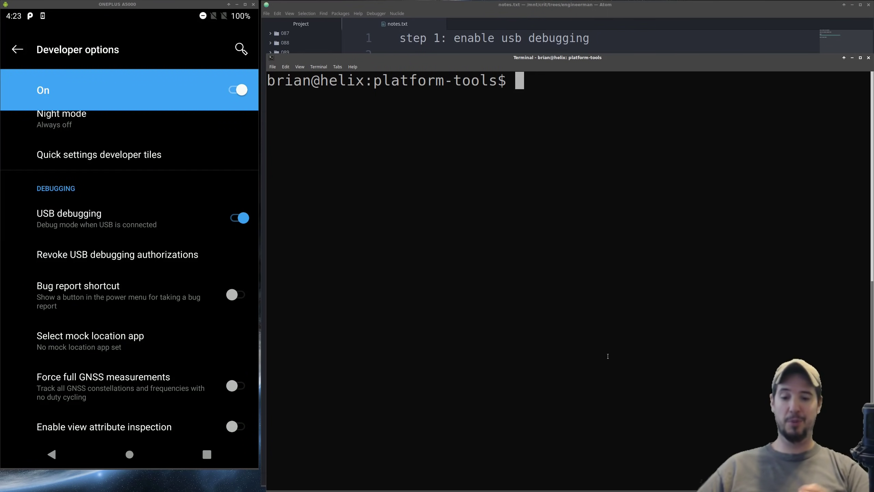
- Run 'ls -l' in platform-tools, then './adb devices' to see the phone listed
{"action": "type", "text": "ls -l"}
{"action": "key", "text": "Return"}
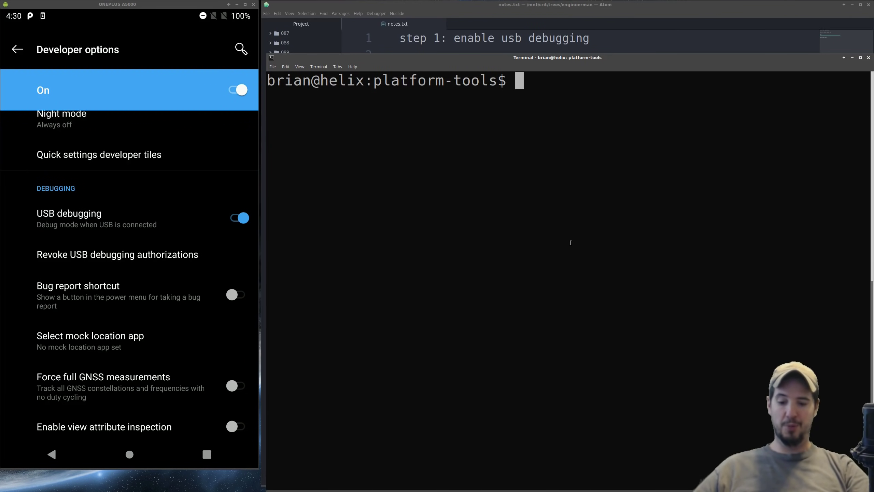
{"action": "type", "text": "./adb dev"}
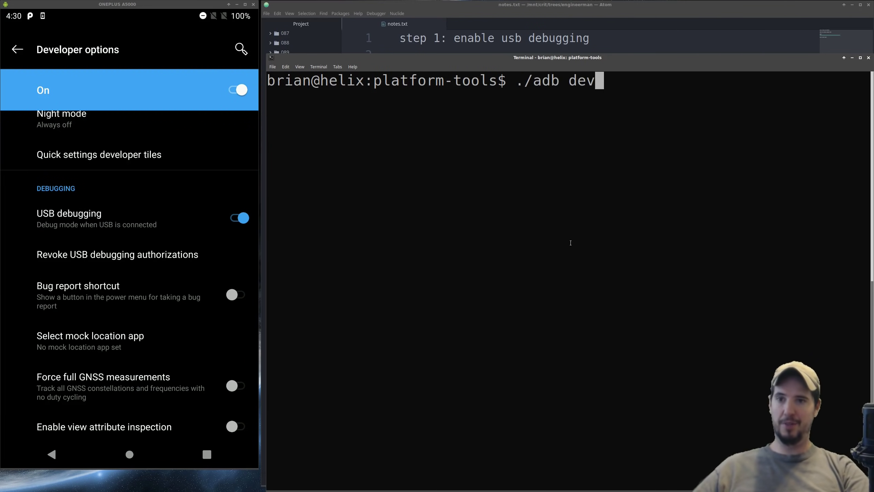
{"action": "type", "text": "ices"}
{"action": "key", "text": "Return"}
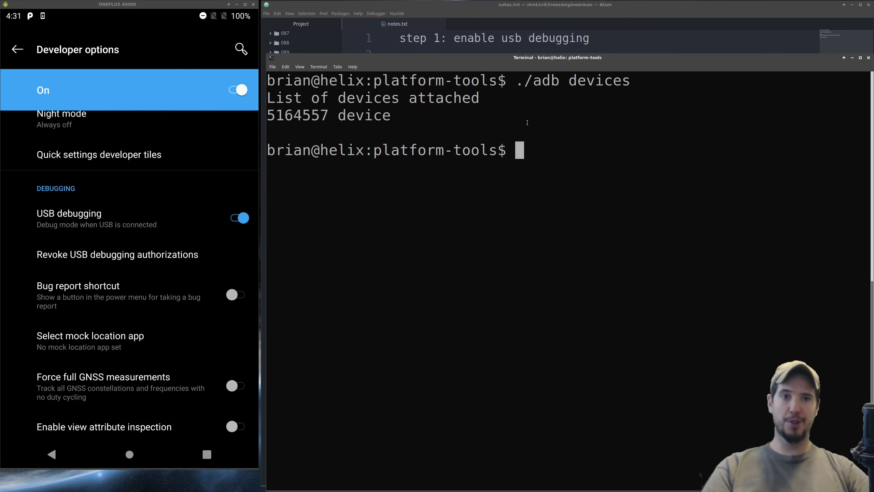
{"action": "double_click", "coordinate": [303, 115]}
{"action": "double_click", "coordinate": [364, 115]}
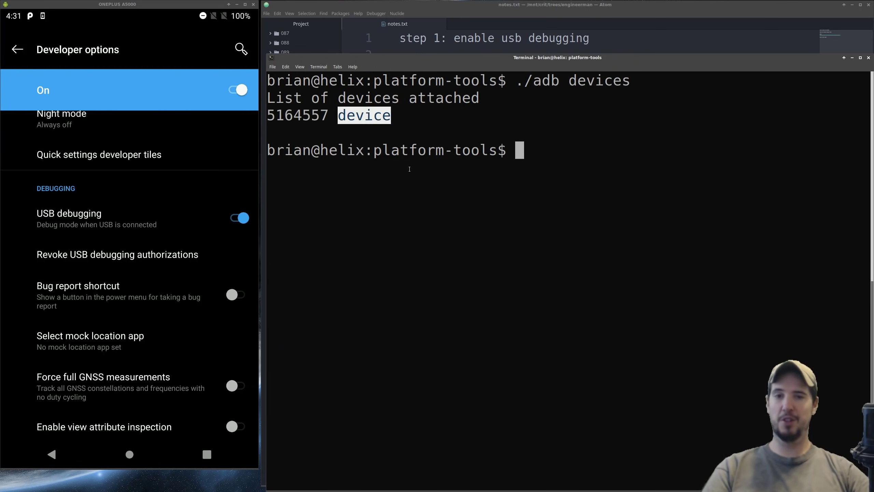
{"action": "double_click", "coordinate": [298, 115]}
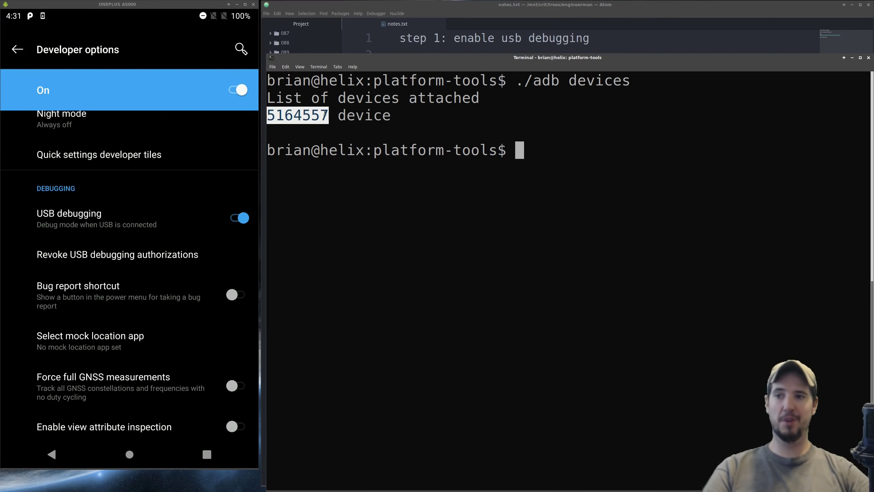
{"action": "double_click", "coordinate": [368, 114]}
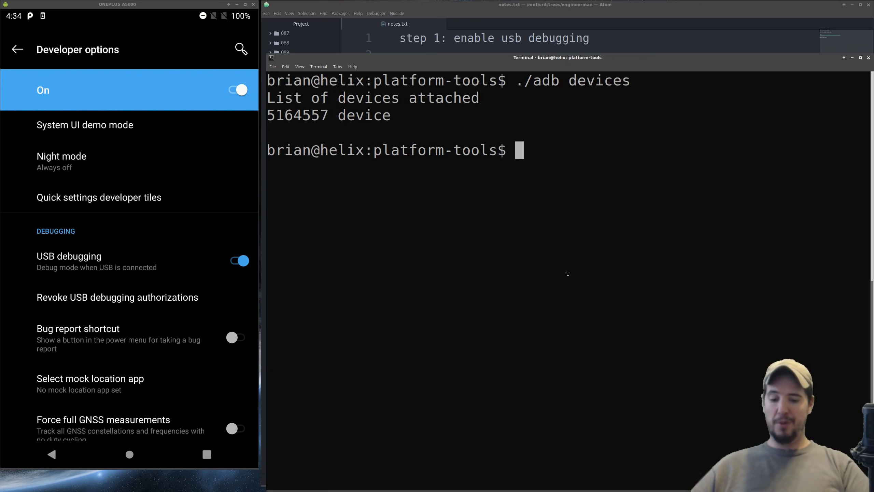
{"action": "type", "text": "./adb "}
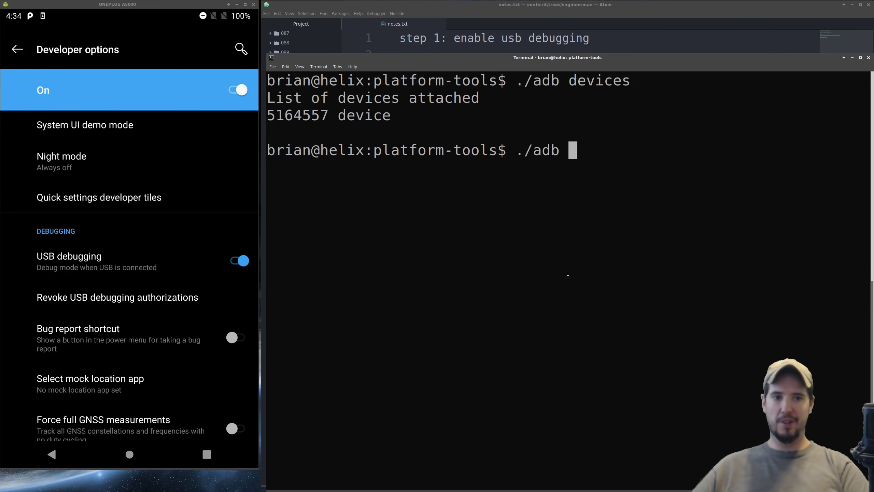
{"action": "type", "text": "shell input touc"}
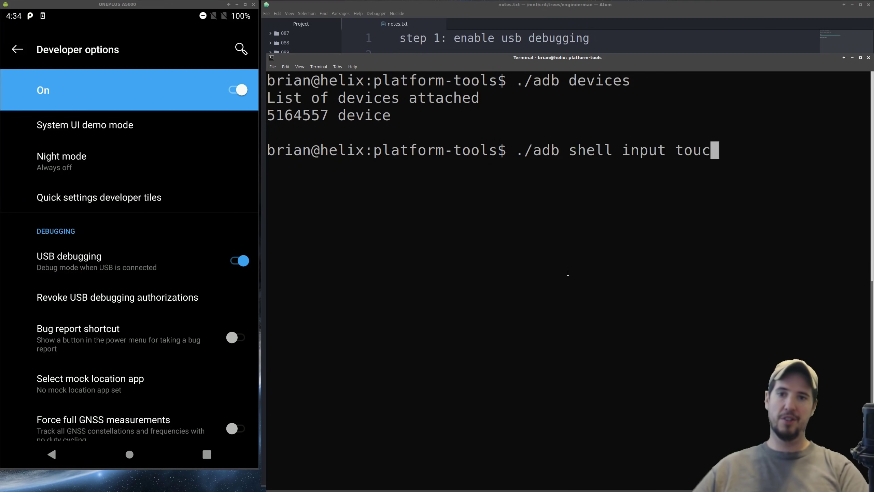
{"action": "type", "text": "hscreen swipe 500 "}
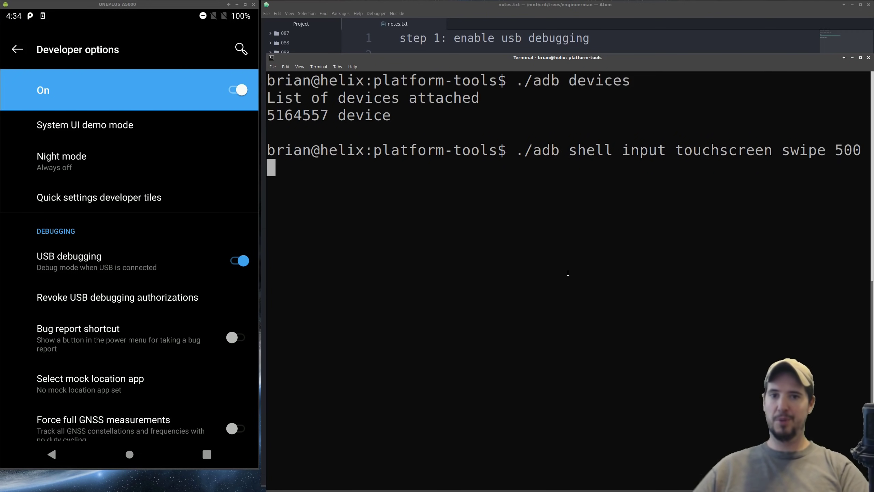
{"action": "type", "text": "500 500"}
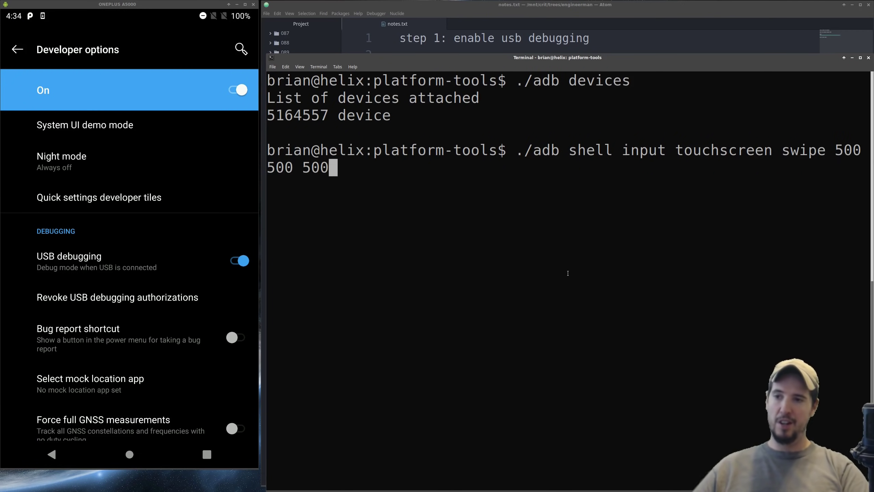
{"action": "type", "text": " 1000 200"}
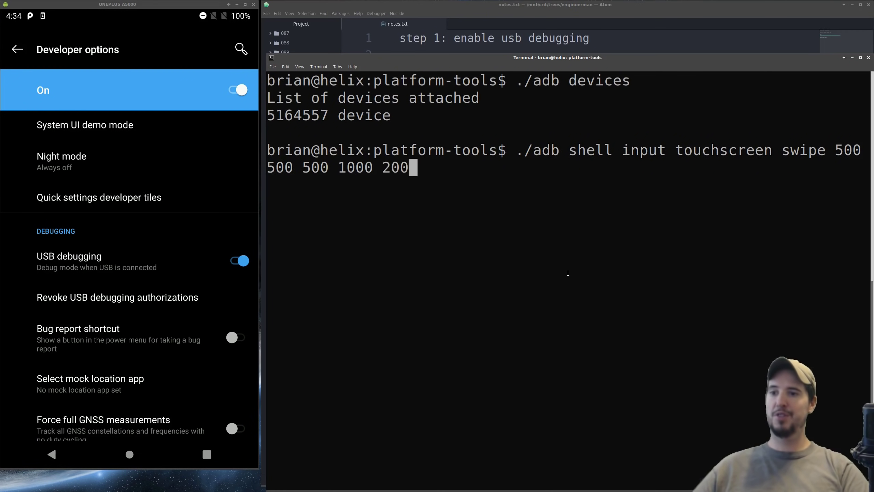
{"action": "type", "text": "0"}
{"action": "key", "text": "Return"}
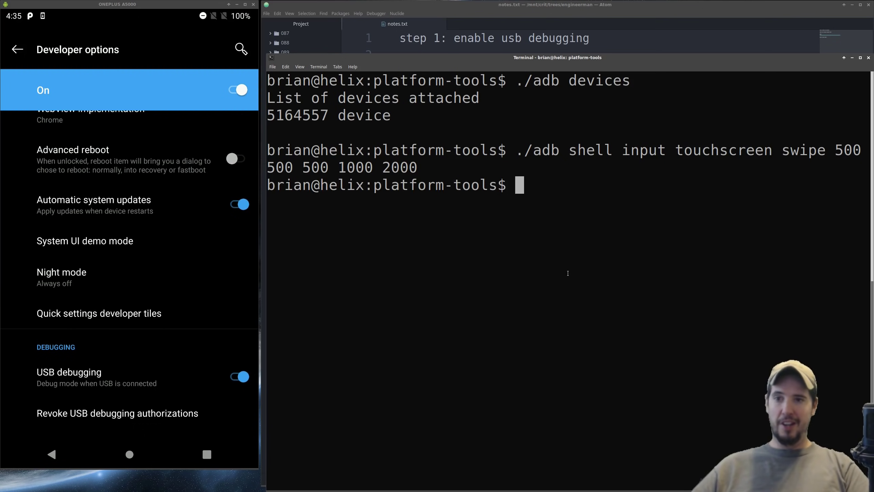
- Start './adb shell' on the phone and run 'ls -l' and 'whoami' there
{"action": "type", "text": "./adb shel"}
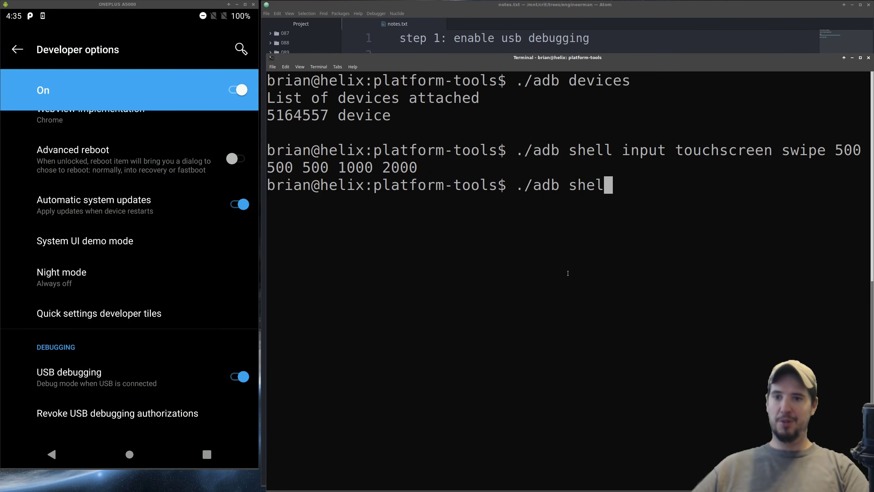
{"action": "type", "text": "l"}
{"action": "key", "text": "Return"}
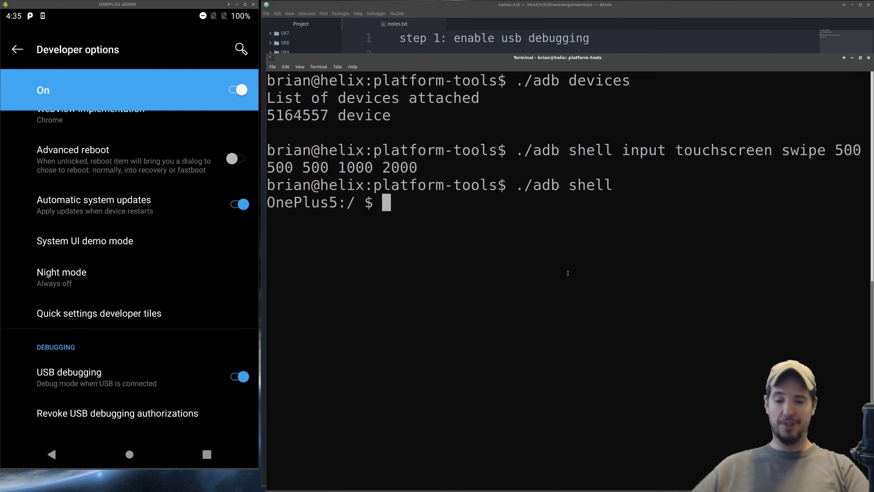
{"action": "type", "text": "ls -l"}
{"action": "key", "text": "Return"}
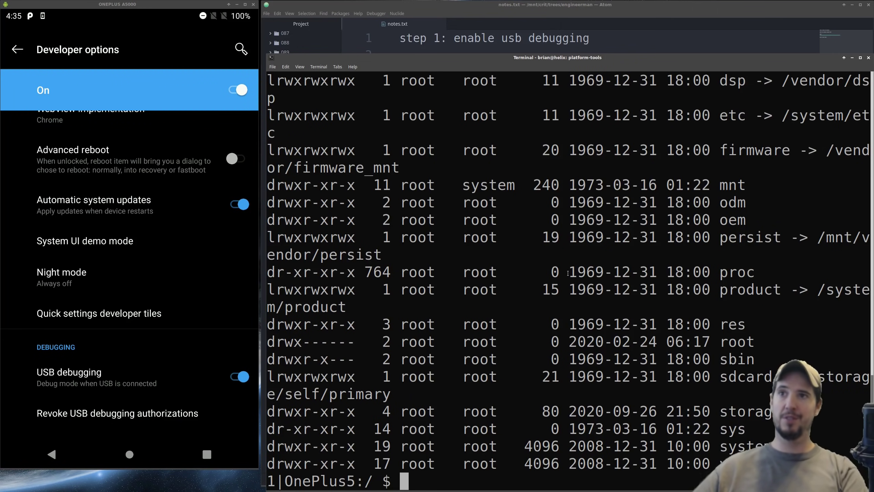
{"action": "type", "text": "whoami"}
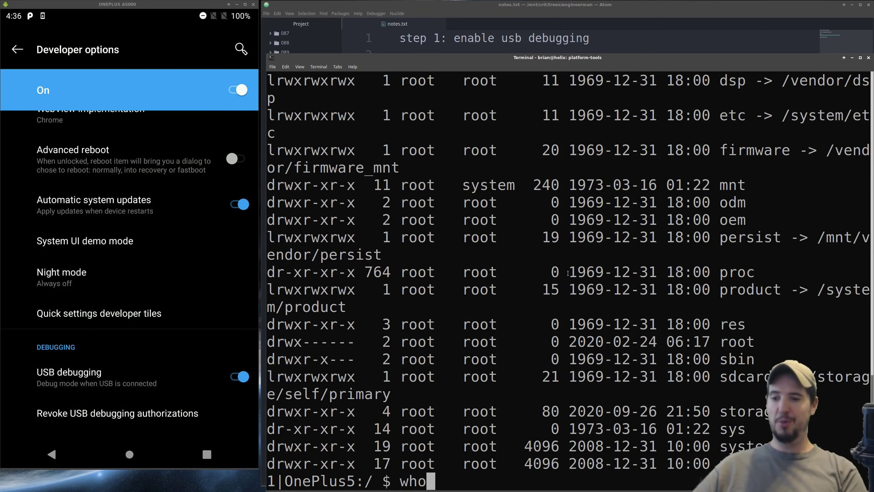
{"action": "key", "text": "Return"}
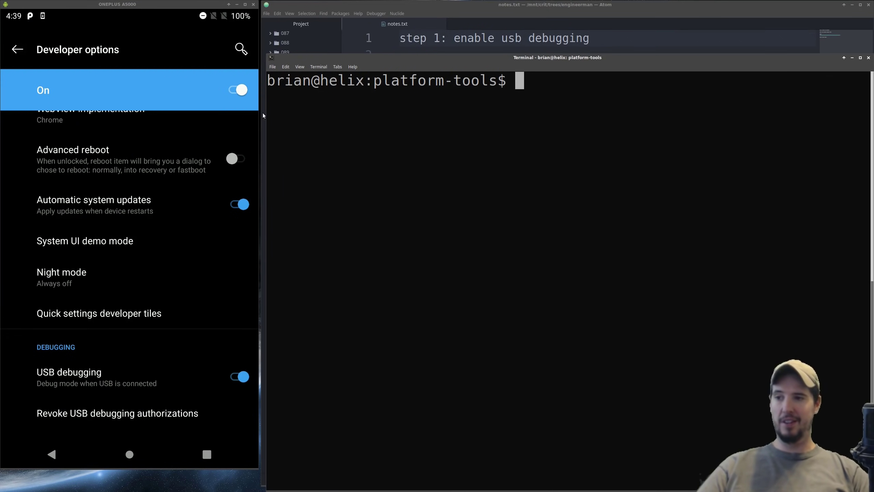
- Scroll up and down the phone's Developer options list in the scrcpy mirror
{"action": "scroll", "coordinate": [152, 185], "scroll_direction": "up", "scroll_amount": 10}
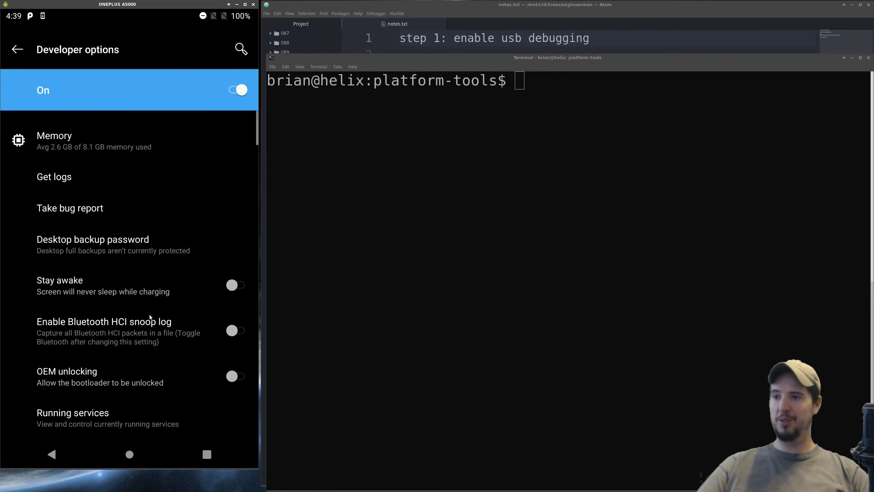
{"action": "scroll", "coordinate": [163, 390], "scroll_direction": "down", "scroll_amount": 15}
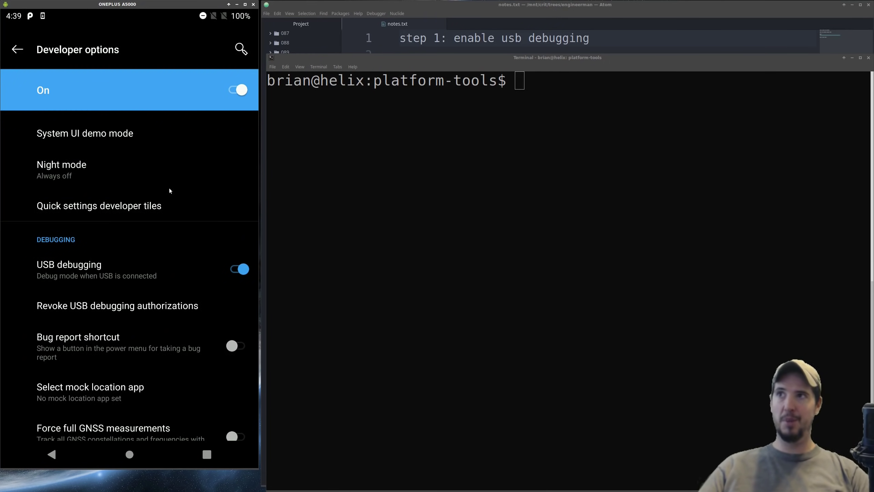
{"action": "scroll", "coordinate": [174, 261], "scroll_direction": "down", "scroll_amount": 15}
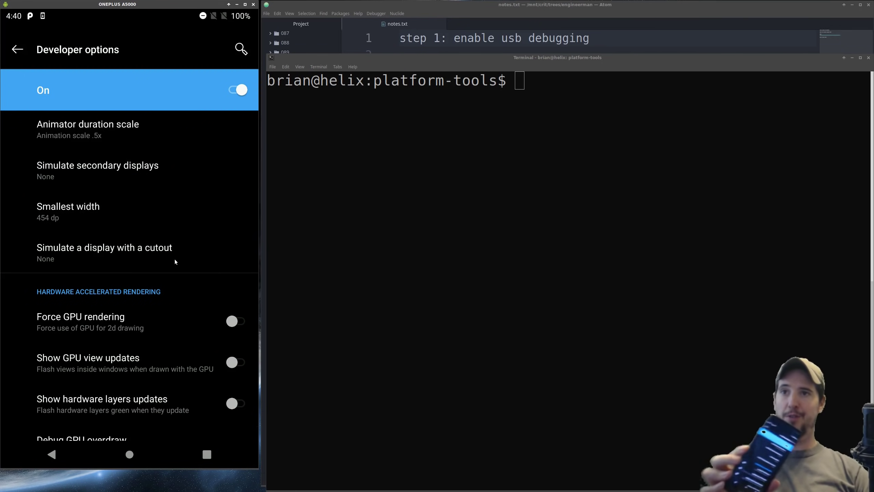
{"action": "mouse_move", "coordinate": [162, 176]}
{"action": "left_mouse_down"}
{"action": "mouse_move", "coordinate": [164, 386]}
{"action": "mouse_move", "coordinate": [172, 179]}
{"action": "left_mouse_up"}
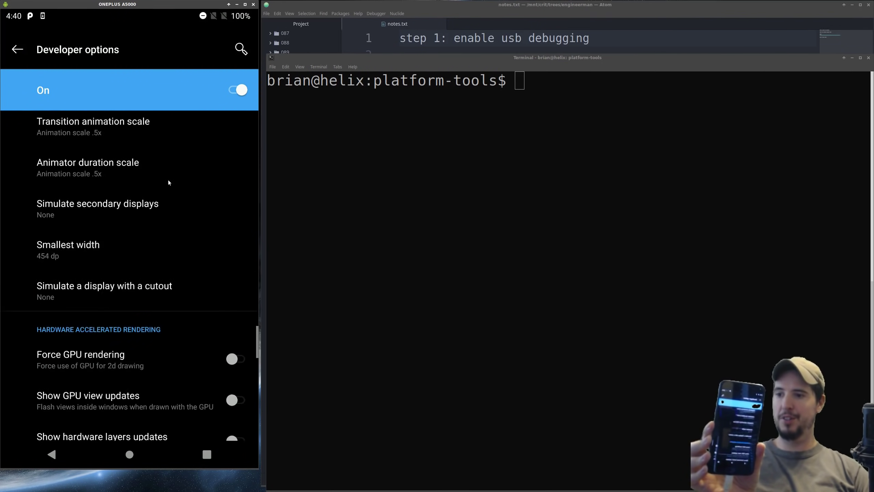
{"action": "scroll", "coordinate": [162, 185], "scroll_direction": "up", "scroll_amount": 3}
{"action": "scroll", "coordinate": [169, 327], "scroll_direction": "up", "scroll_amount": 5}
{"action": "scroll", "coordinate": [176, 351], "scroll_direction": "up", "scroll_amount": 10}
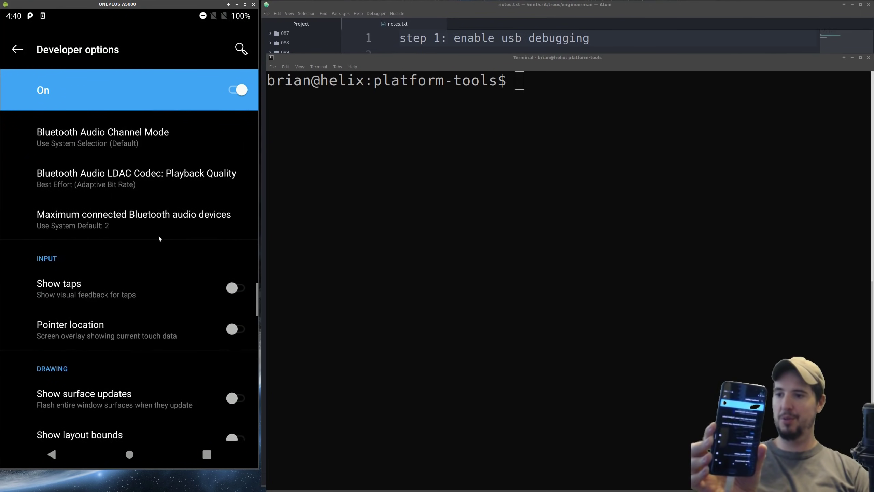
{"action": "scroll", "coordinate": [174, 354], "scroll_direction": "up", "scroll_amount": 10}
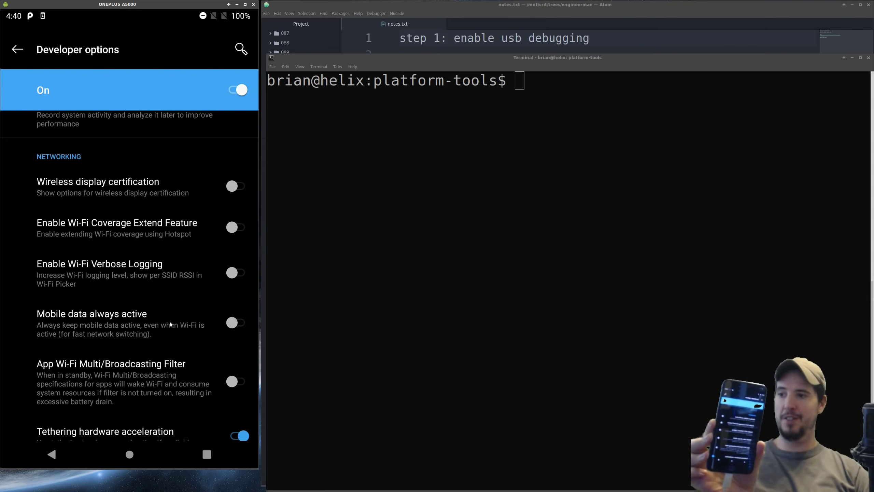
{"action": "scroll", "coordinate": [206, 327], "scroll_direction": "down", "scroll_amount": 20}
{"action": "scroll", "coordinate": [193, 222], "scroll_direction": "down", "scroll_amount": 12}
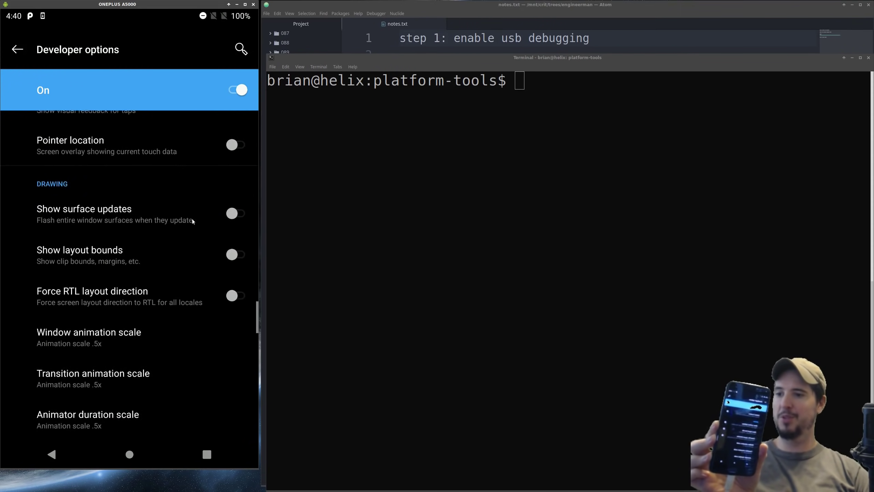
{"action": "scroll", "coordinate": [193, 355], "scroll_direction": "up", "scroll_amount": 5}
{"action": "scroll", "coordinate": [191, 197], "scroll_direction": "up", "scroll_amount": 5}
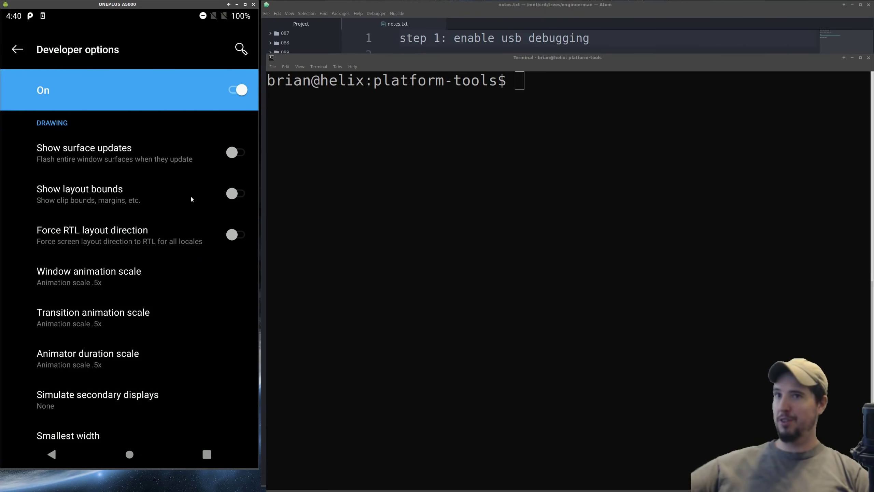
{"action": "scroll", "coordinate": [191, 197], "scroll_direction": "up", "scroll_amount": 3}
{"action": "scroll", "coordinate": [191, 197], "scroll_direction": "up", "scroll_amount": 1}
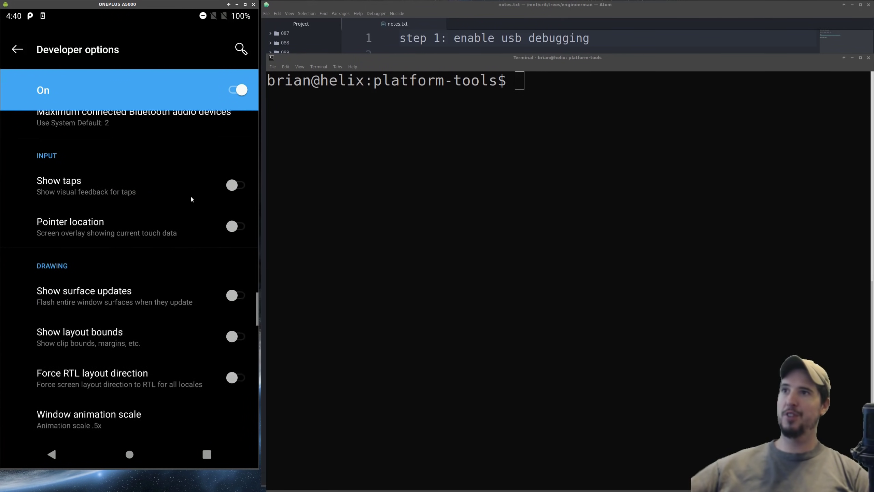
- Open the github.com/Genymobile/scrcpy link on line 13 of the Atom notes
{"action": "scroll", "coordinate": [191, 197], "scroll_direction": "down", "scroll_amount": 5}
{"action": "key", "text": "alt+Tab"}
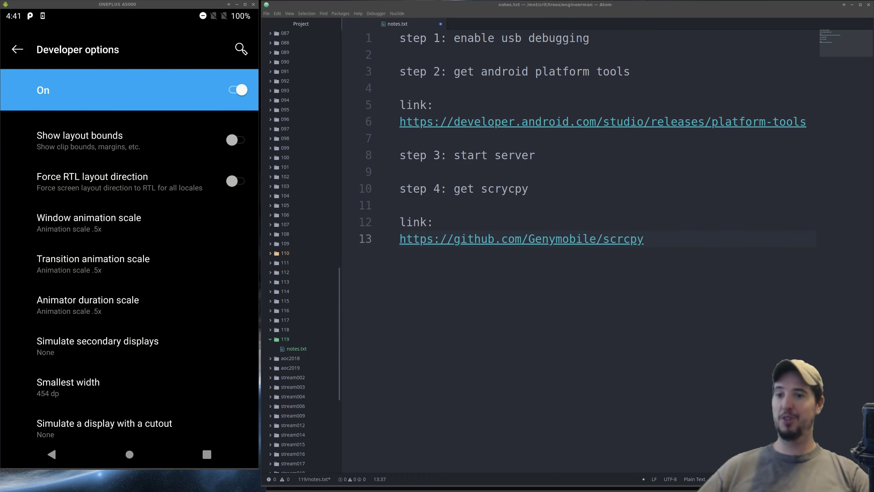
{"action": "key", "text": "ctrl+shift+o"}
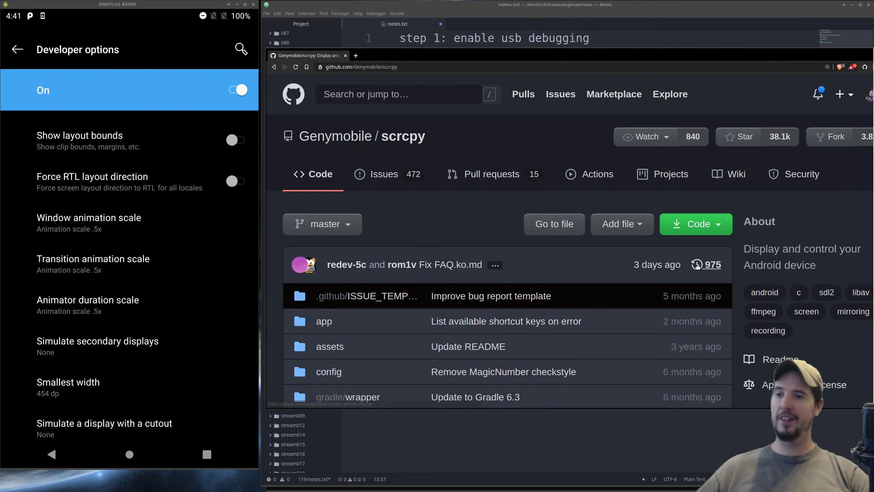
- Scroll the scrcpy README past the Linux, Windows and macOS instructions to the Run section
{"action": "left_click_drag", "start_coordinate": [697, 266], "coordinate": [563, 258]}
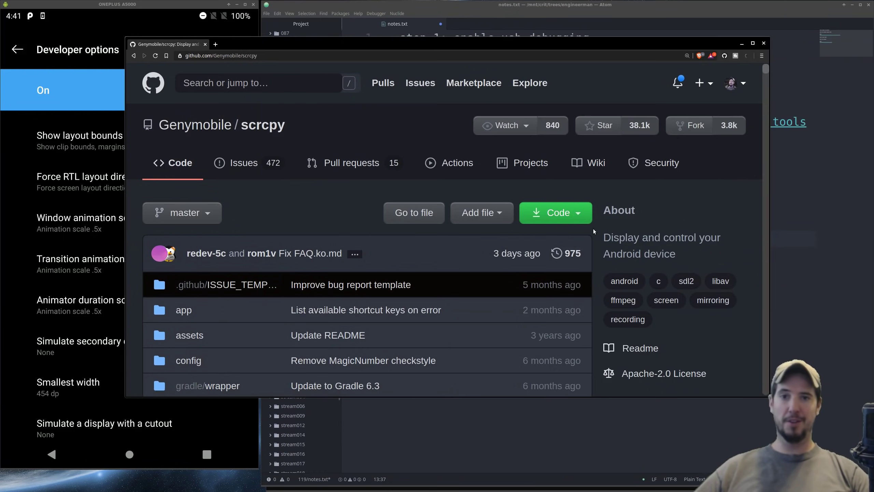
{"action": "scroll", "coordinate": [548, 246], "scroll_direction": "down", "scroll_amount": 15}
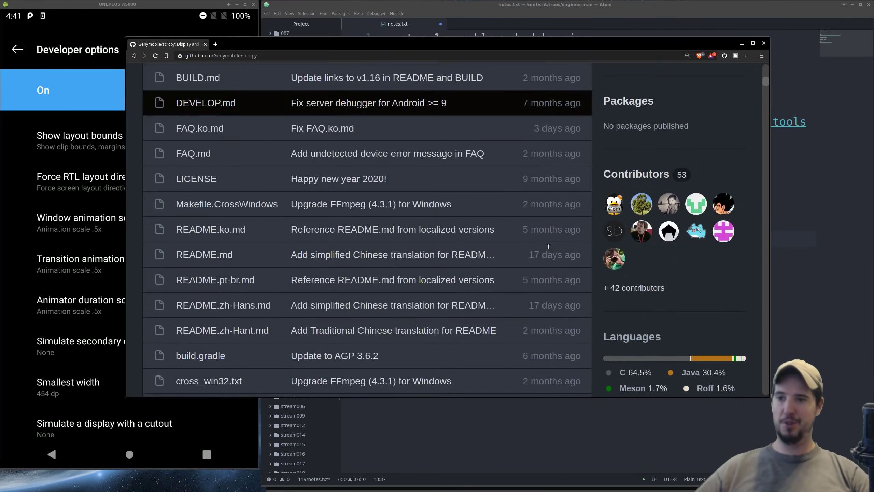
{"action": "scroll", "coordinate": [548, 246], "scroll_direction": "down", "scroll_amount": 15}
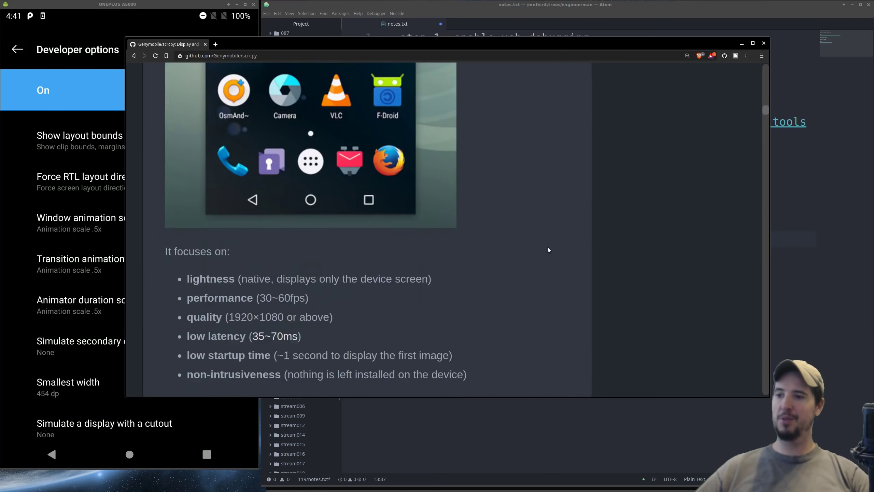
{"action": "scroll", "coordinate": [548, 248], "scroll_direction": "down", "scroll_amount": 5}
{"action": "scroll", "coordinate": [334, 273], "scroll_direction": "down", "scroll_amount": 1}
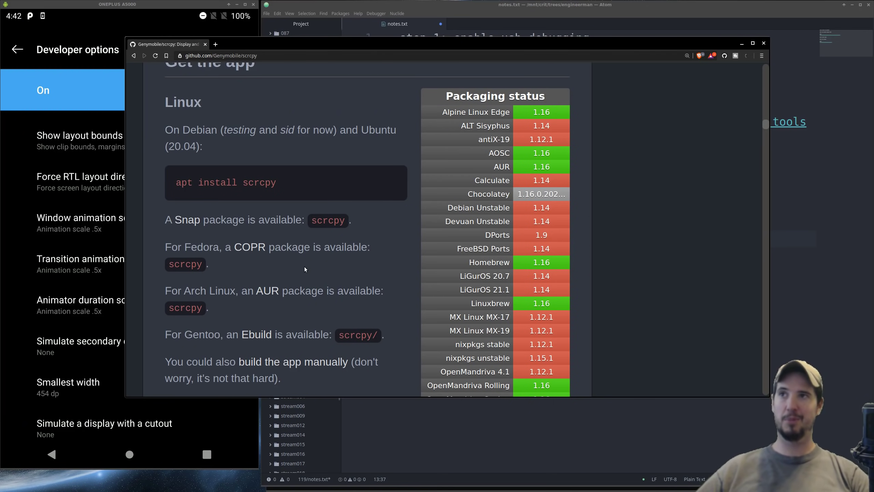
{"action": "scroll", "coordinate": [354, 220], "scroll_direction": "down", "scroll_amount": 8}
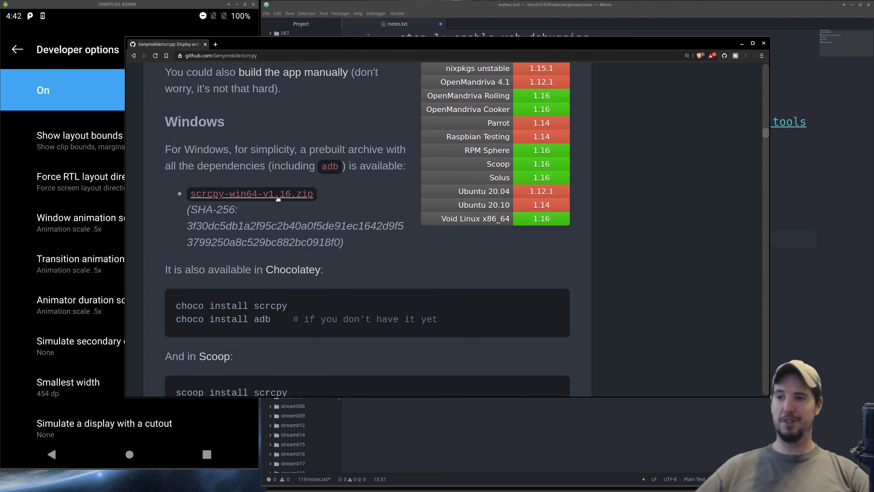
{"action": "scroll", "coordinate": [296, 228], "scroll_direction": "down", "scroll_amount": 6}
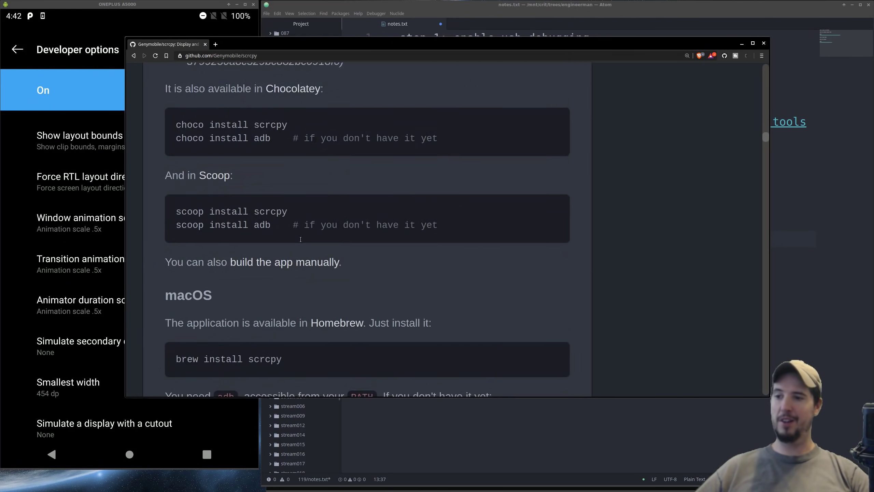
{"action": "scroll", "coordinate": [213, 218], "scroll_direction": "down", "scroll_amount": 2}
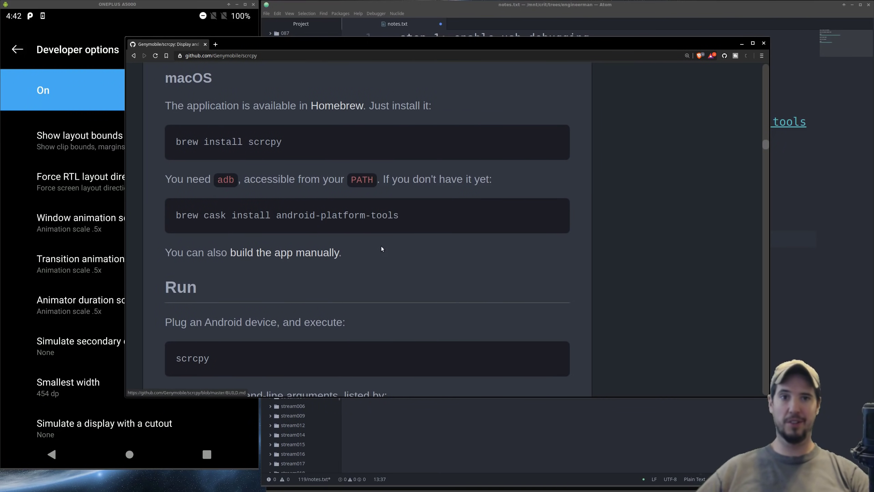
{"action": "scroll", "coordinate": [429, 258], "scroll_direction": "up", "scroll_amount": 2}
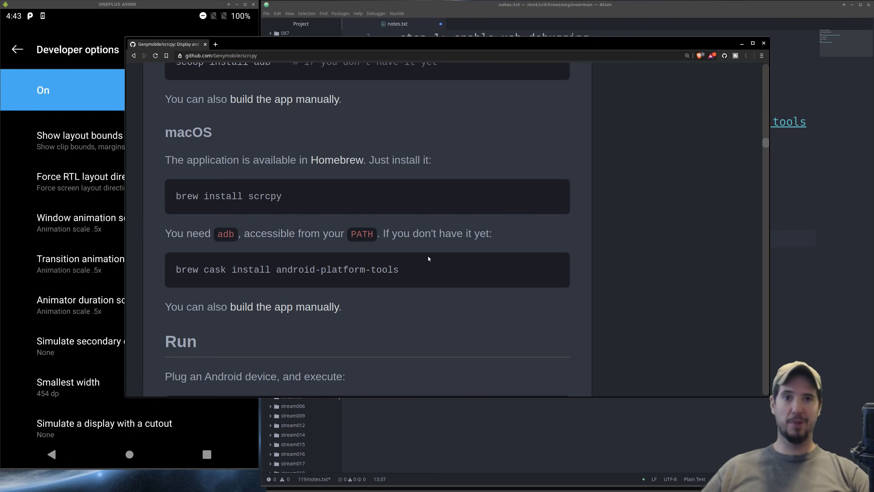
{"action": "scroll", "coordinate": [508, 216], "scroll_direction": "down", "scroll_amount": 5}
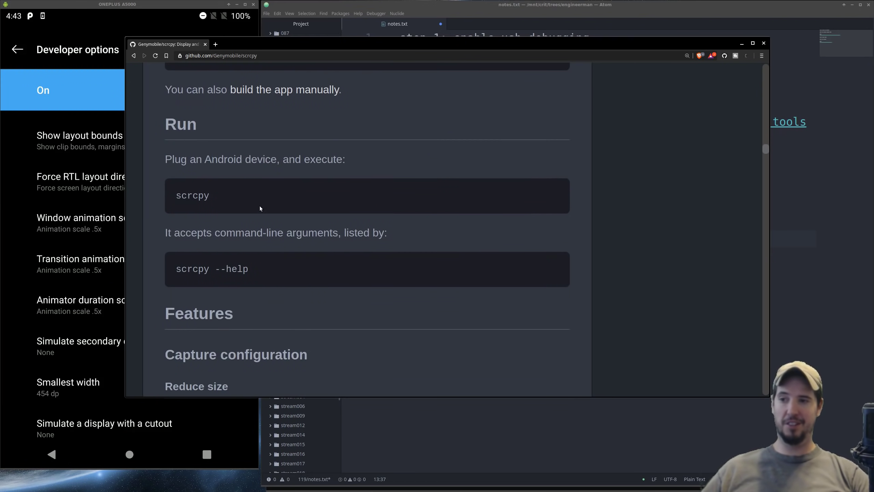
{"action": "left_click_drag", "start_coordinate": [178, 197], "coordinate": [211, 196]}
{"action": "left_click", "coordinate": [217, 201]}
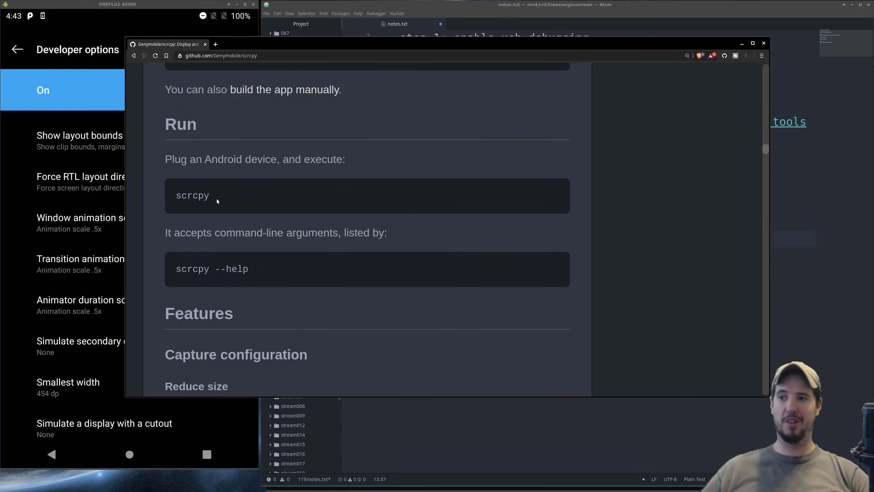